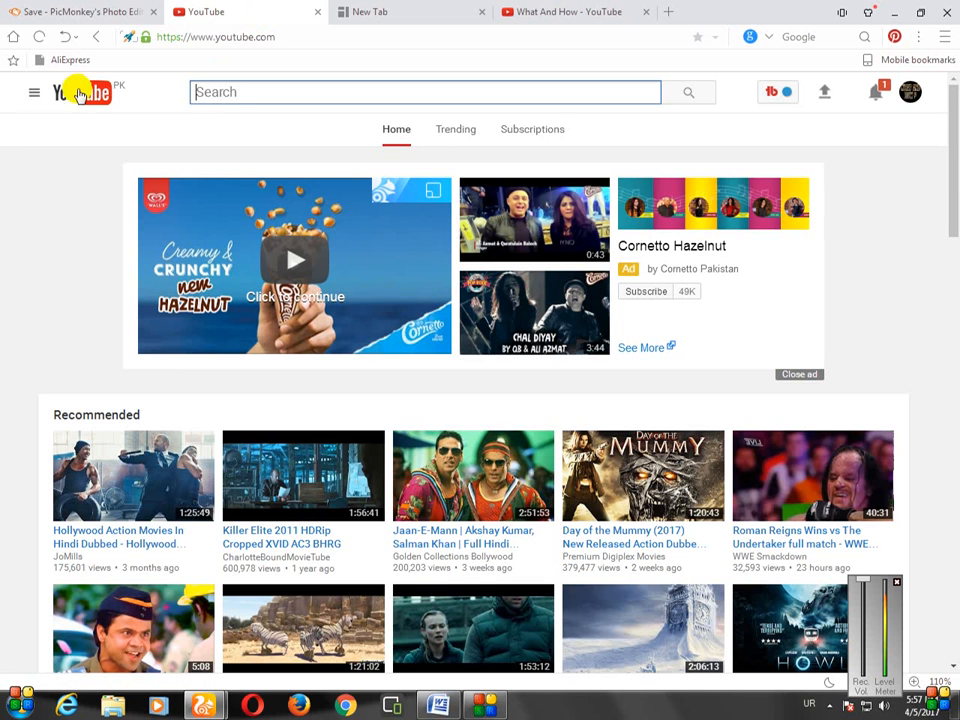
- Go to the What And How channel page and open its Video Manager
left_click(36, 93)
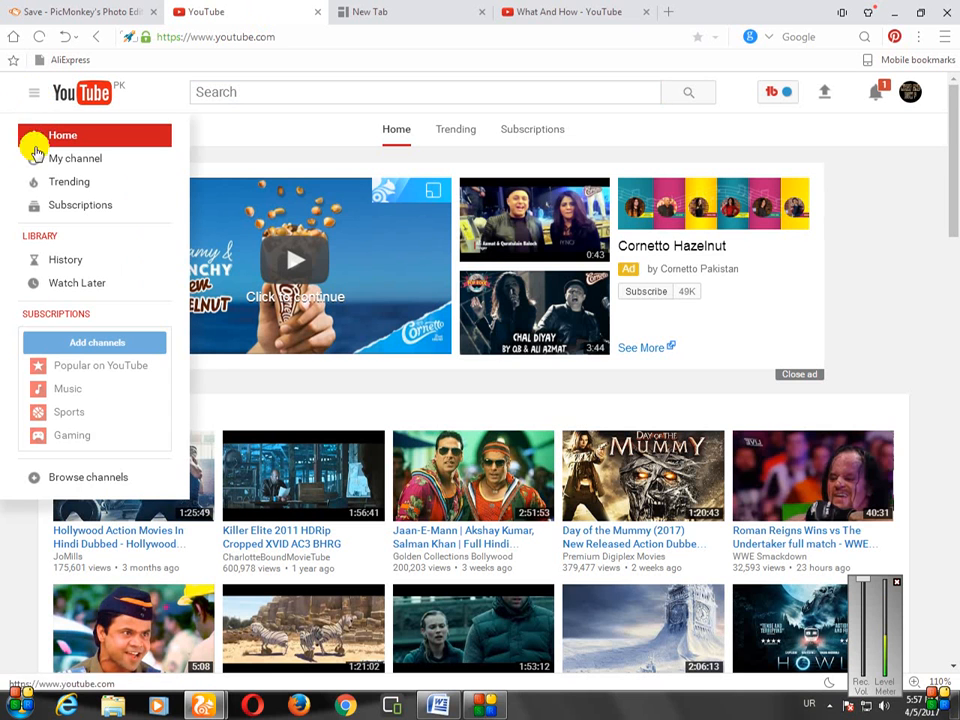
left_click(33, 96)
left_click(33, 97)
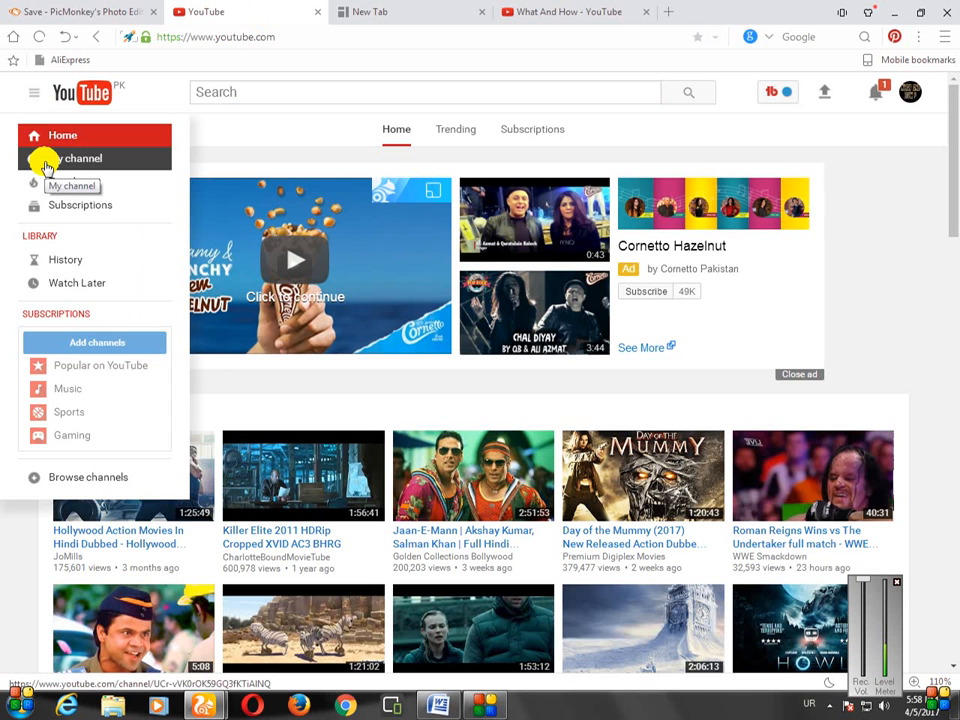
left_click(607, 18)
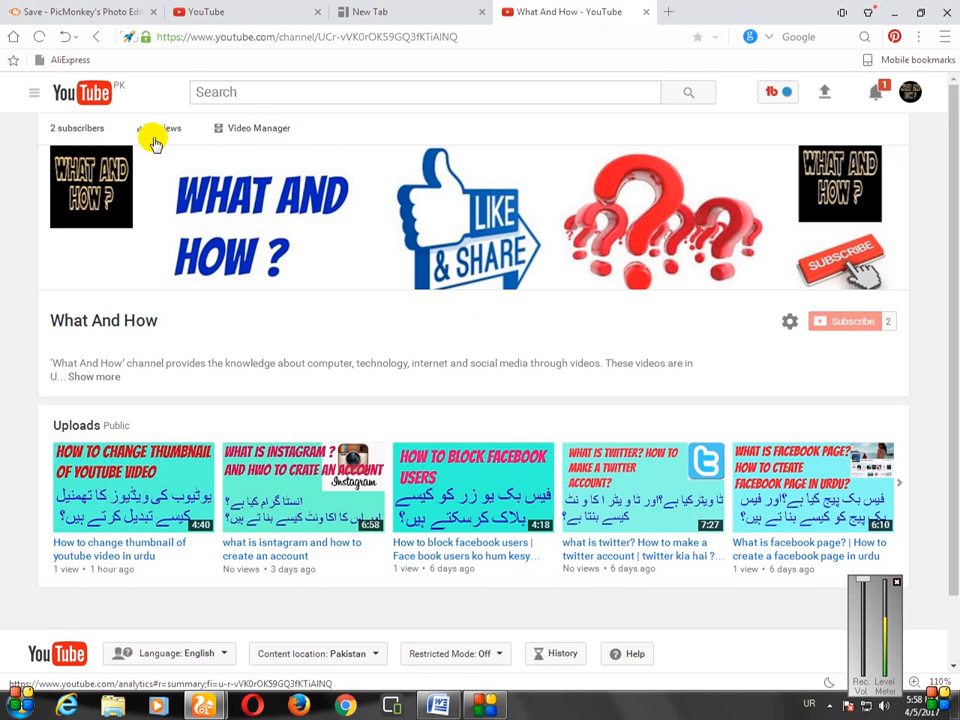
left_click(247, 134)
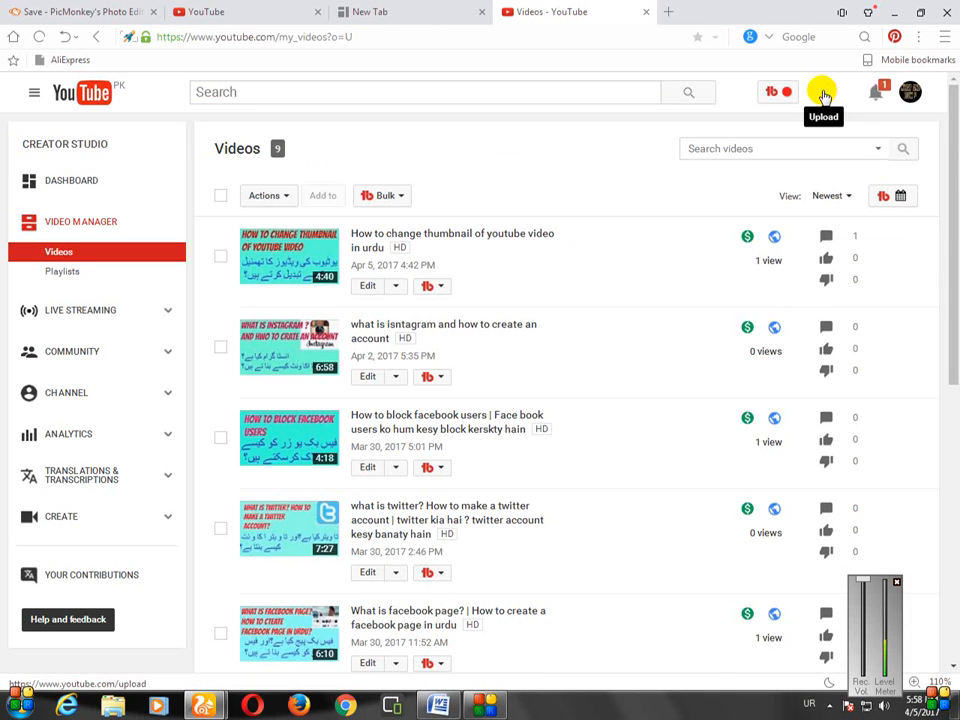
- Start a new video upload with the file "how to create a youtube channel" from Local Disk (D:)
left_click(824, 95)
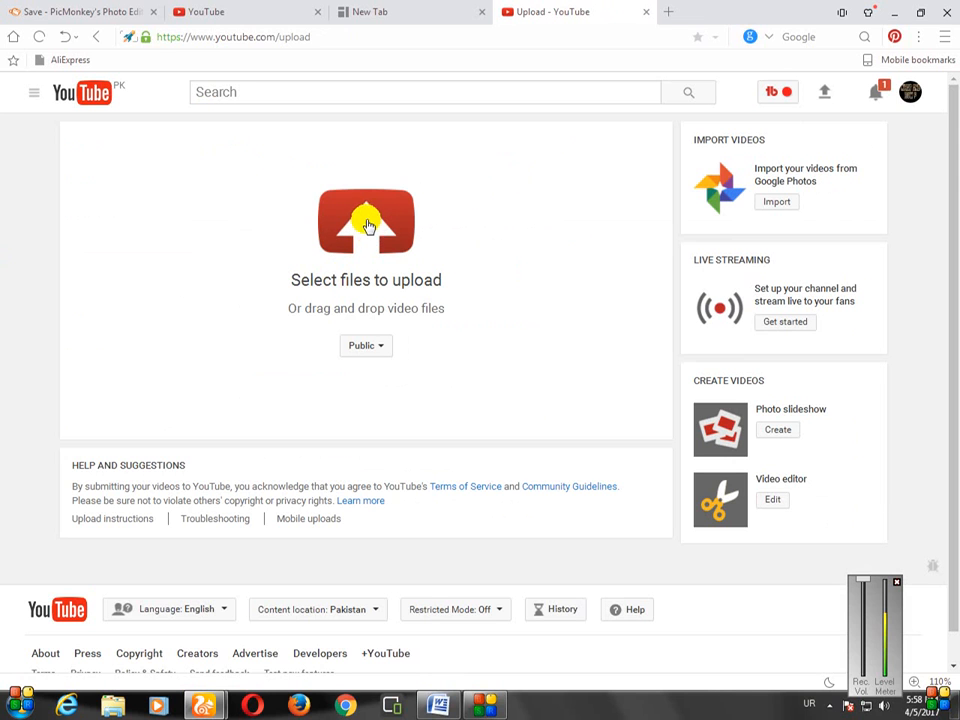
left_click(367, 228)
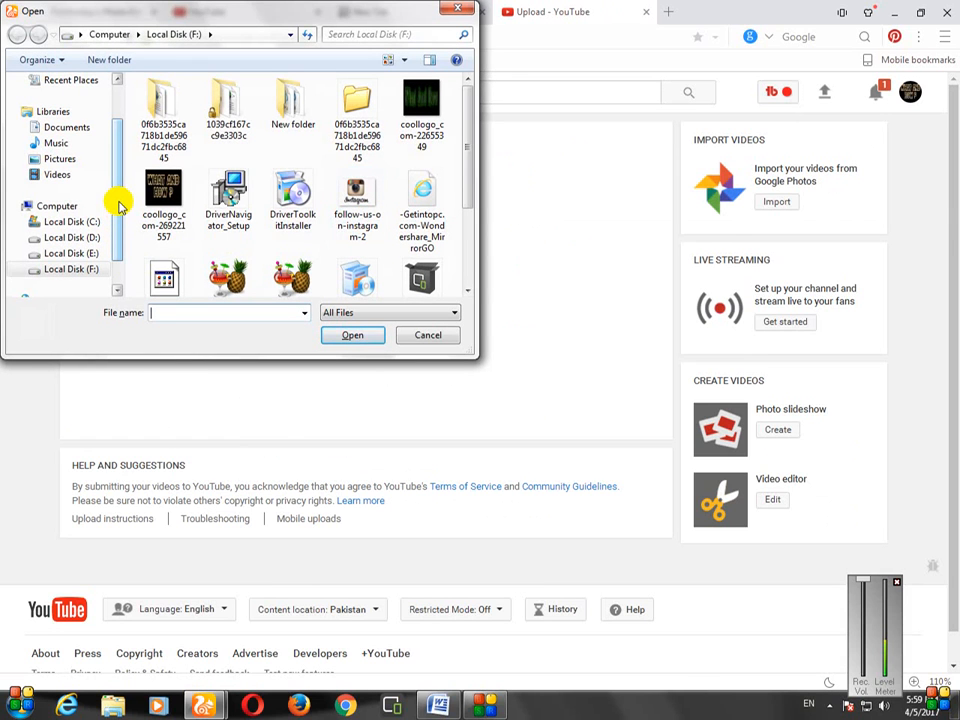
left_click_drag(118, 205, 118, 227)
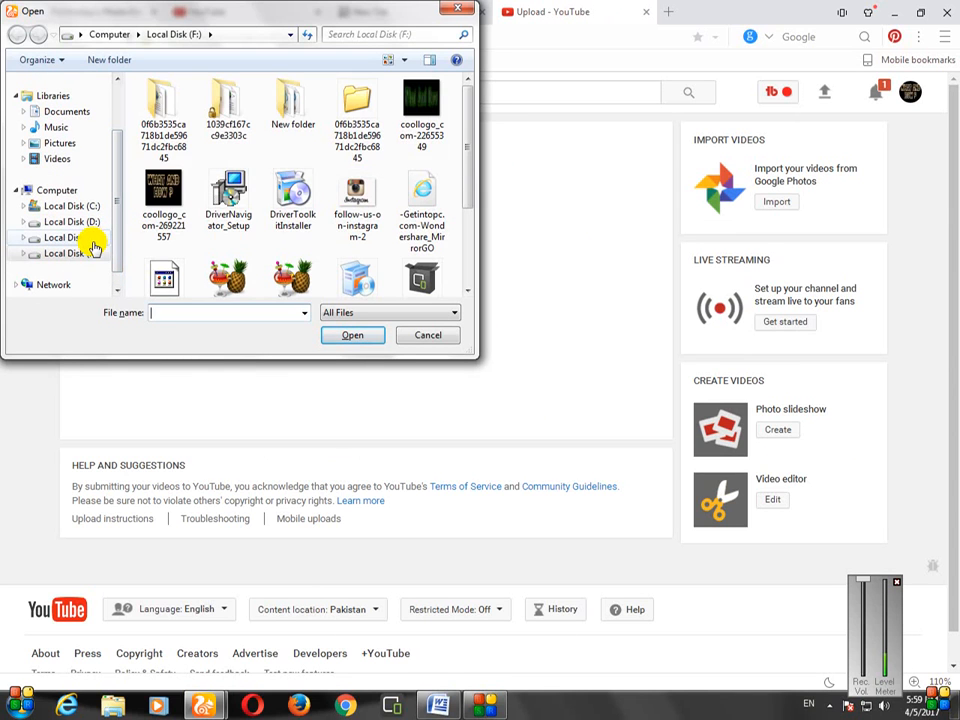
left_click(96, 242)
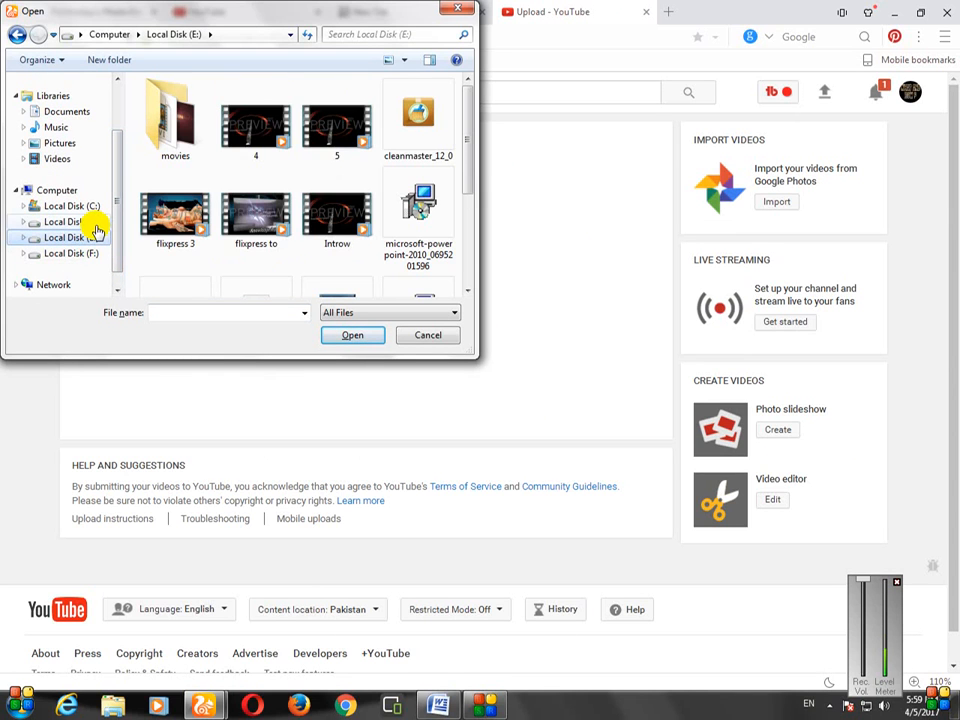
left_click(94, 222)
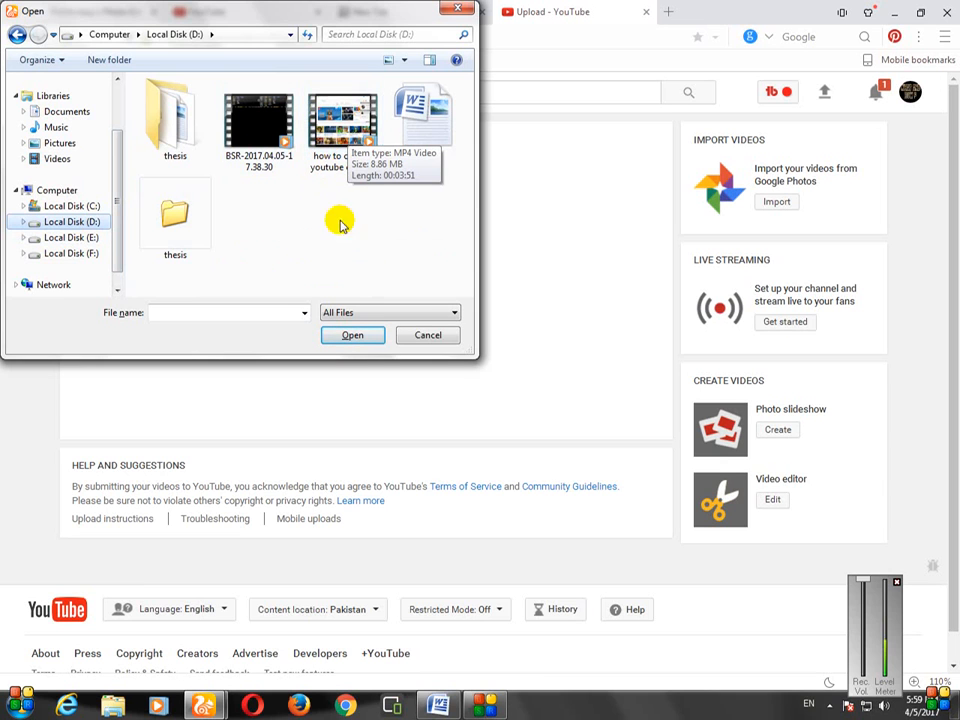
left_click(336, 145)
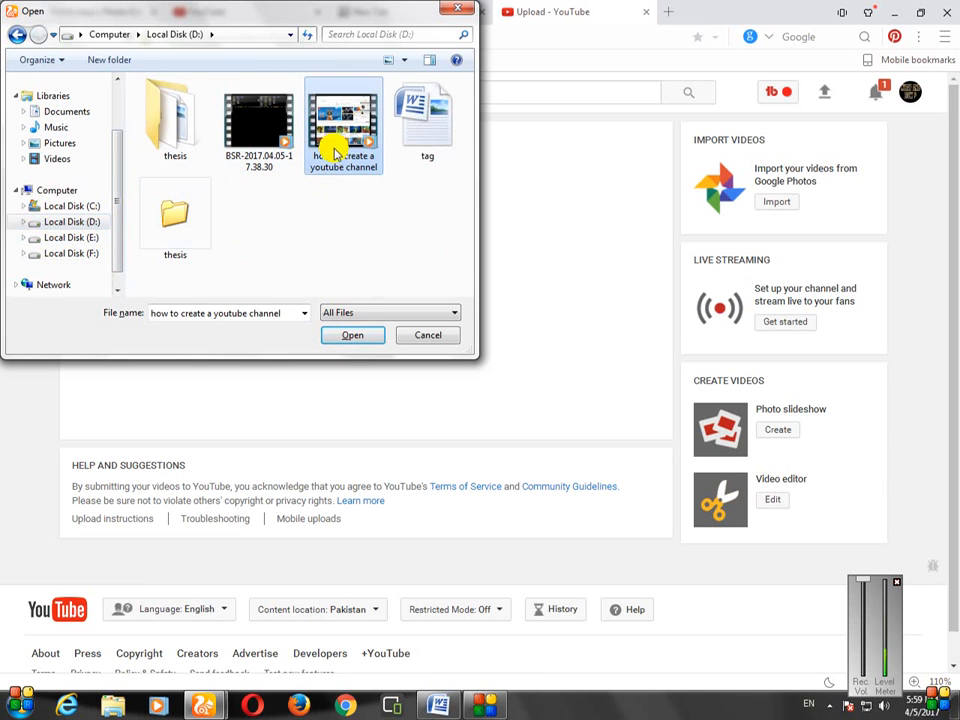
left_click(347, 337)
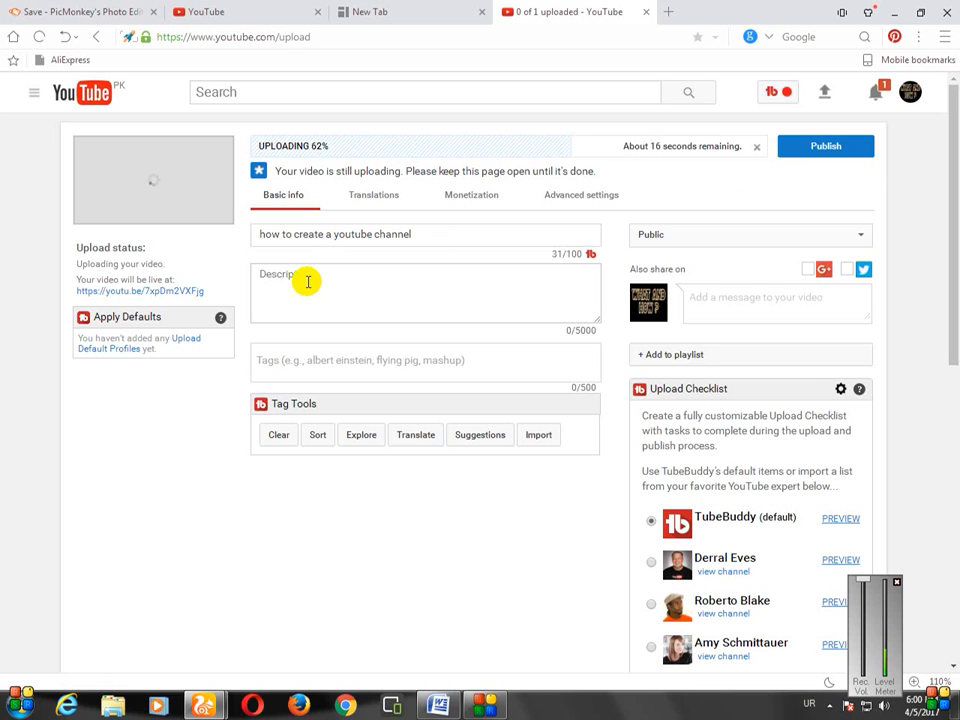
- Copy the video title "how to create a youtube channel" into the description
left_click(414, 236)
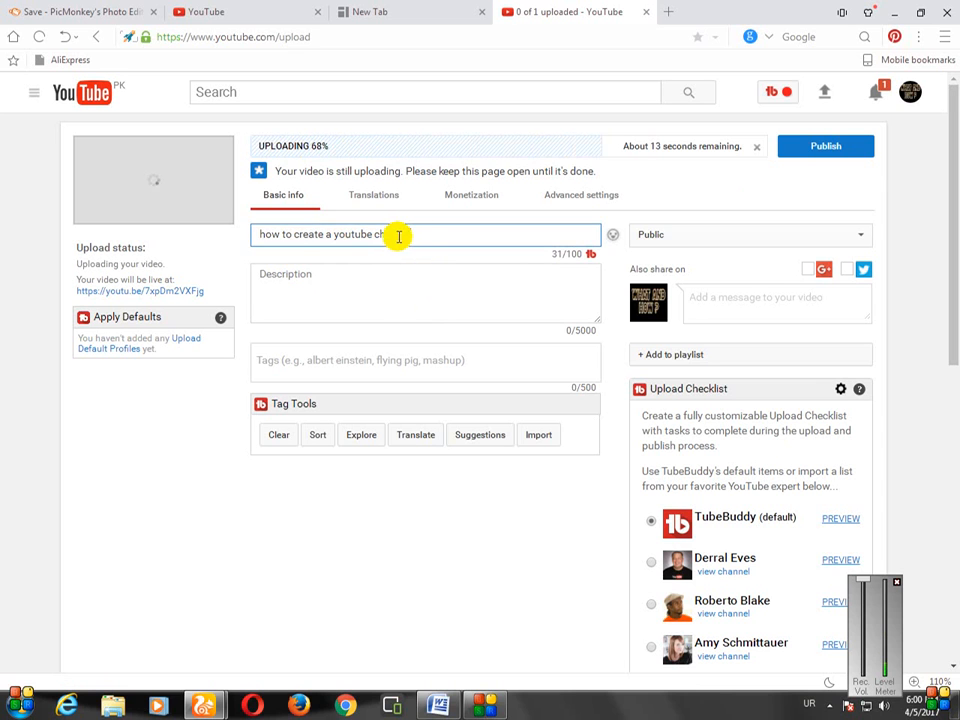
left_click_drag(398, 236, 253, 236)
key("ctrl+c")
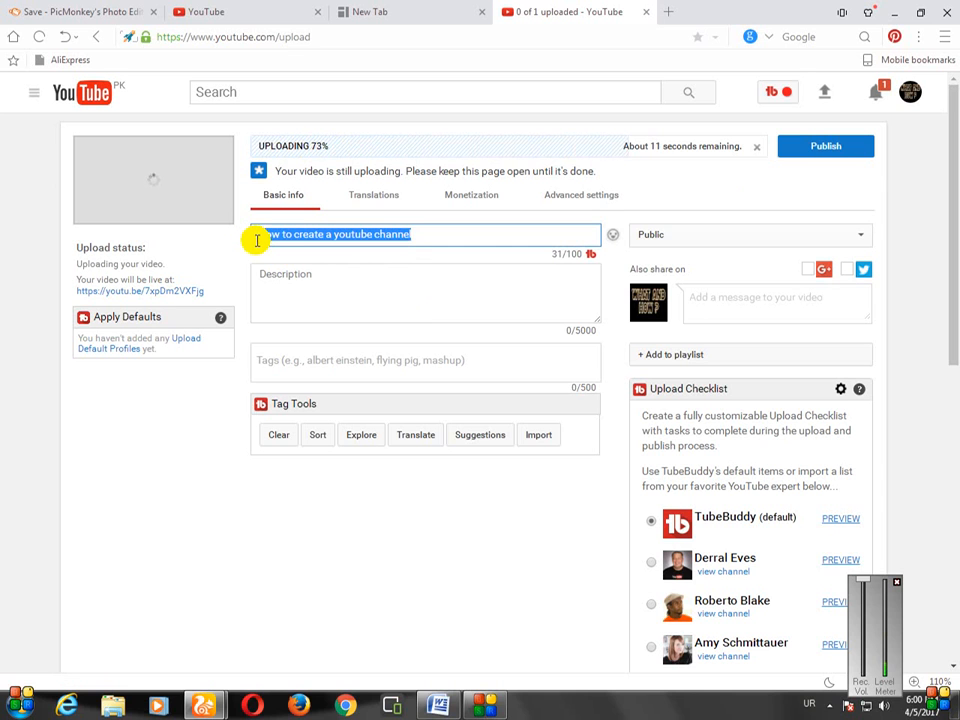
left_click(282, 272)
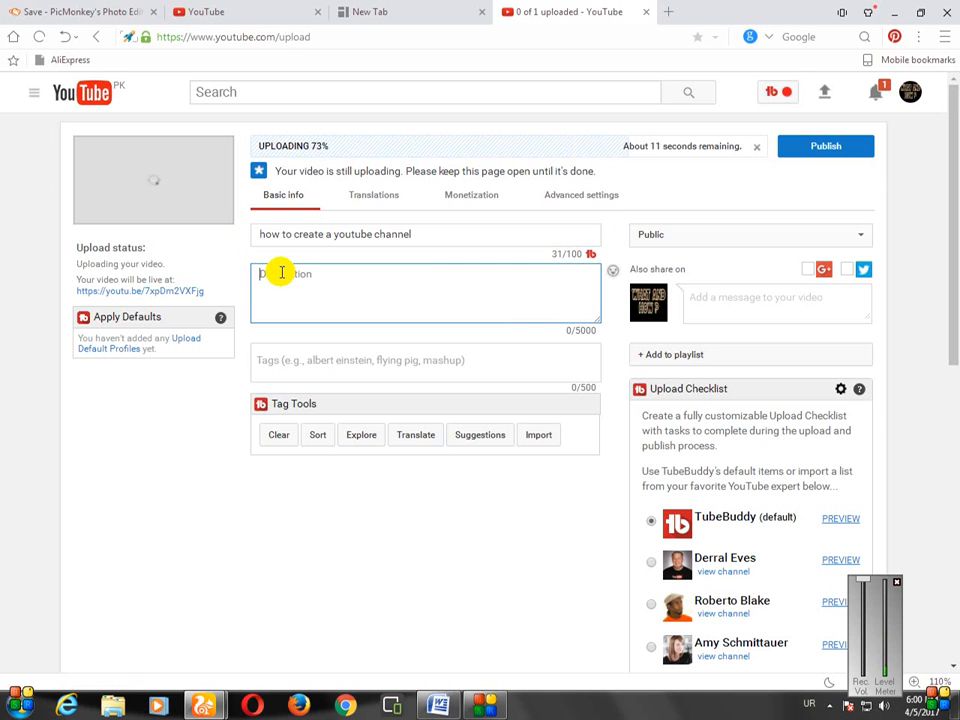
key("ctrl+v")
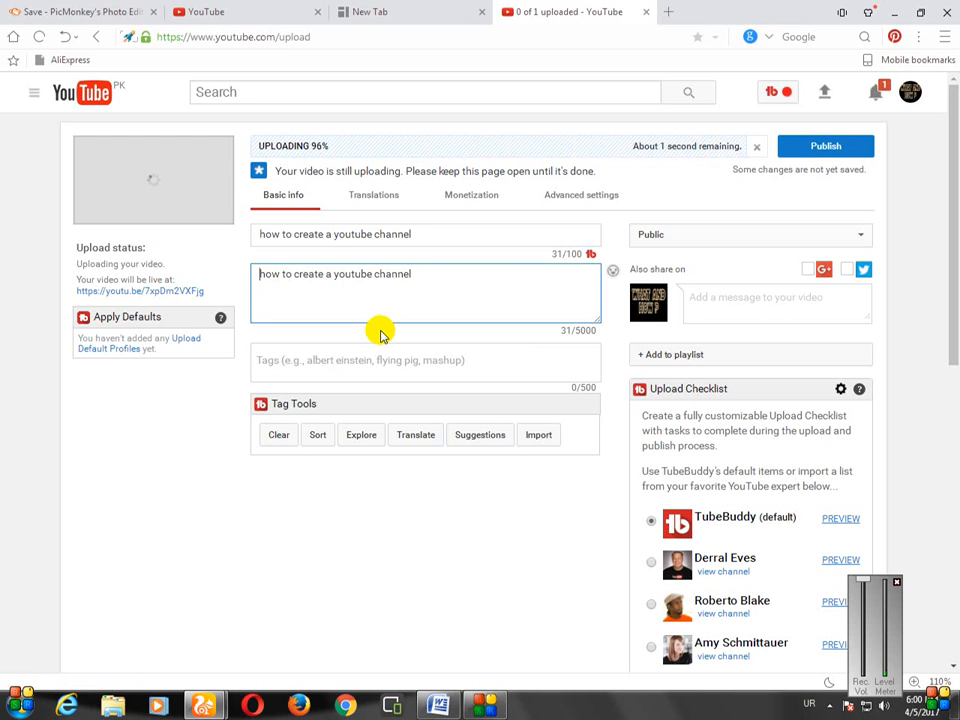
key("ctrl+shift")
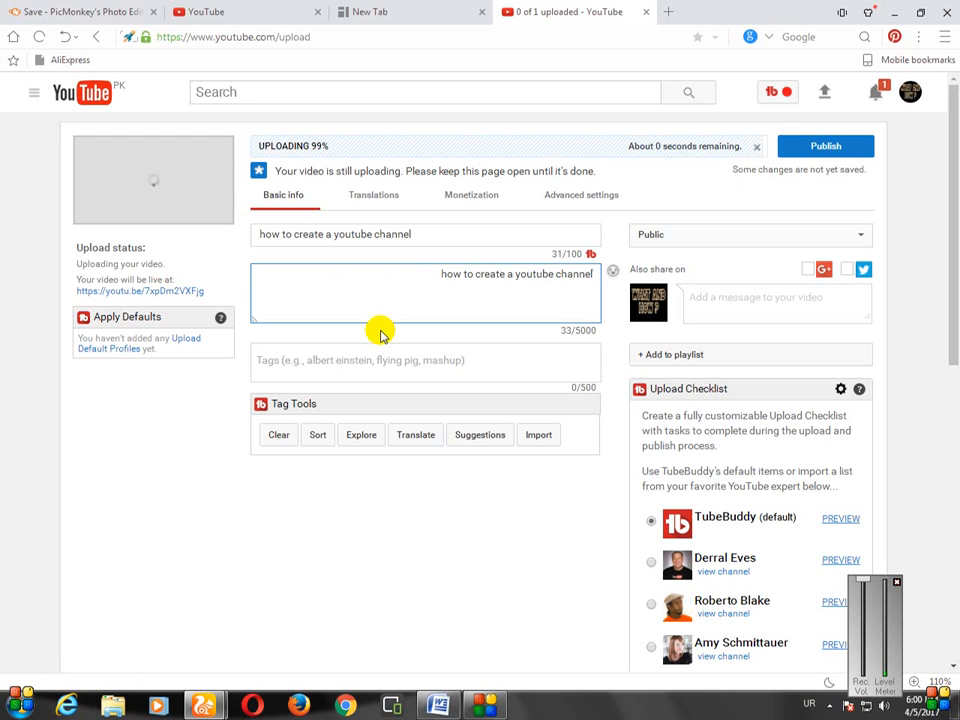
key("ctrl+shift")
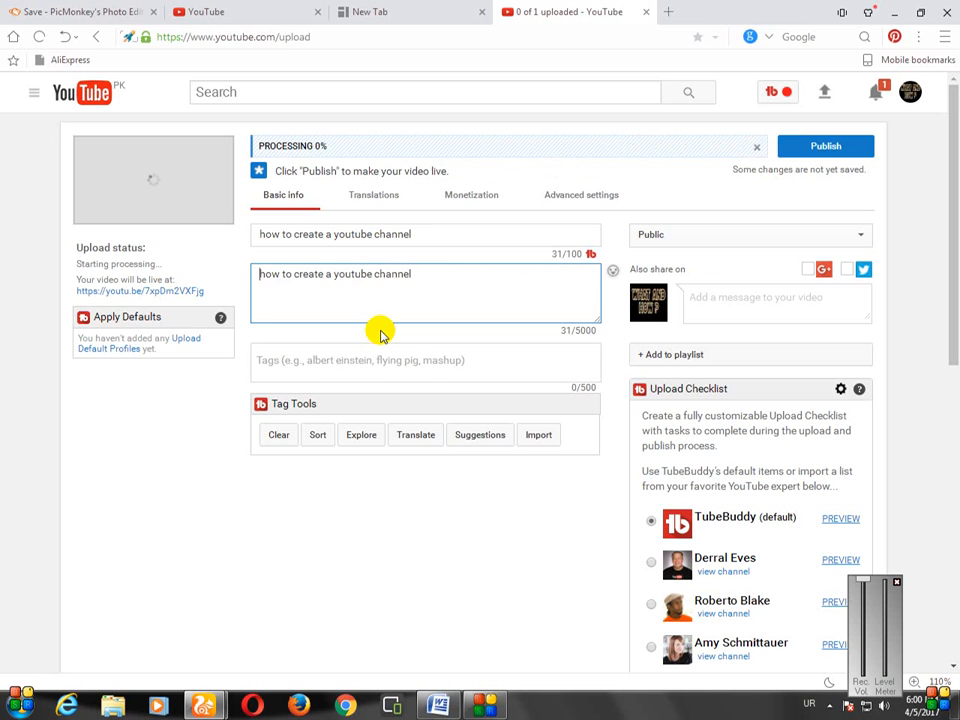
key("ctrl+shift")
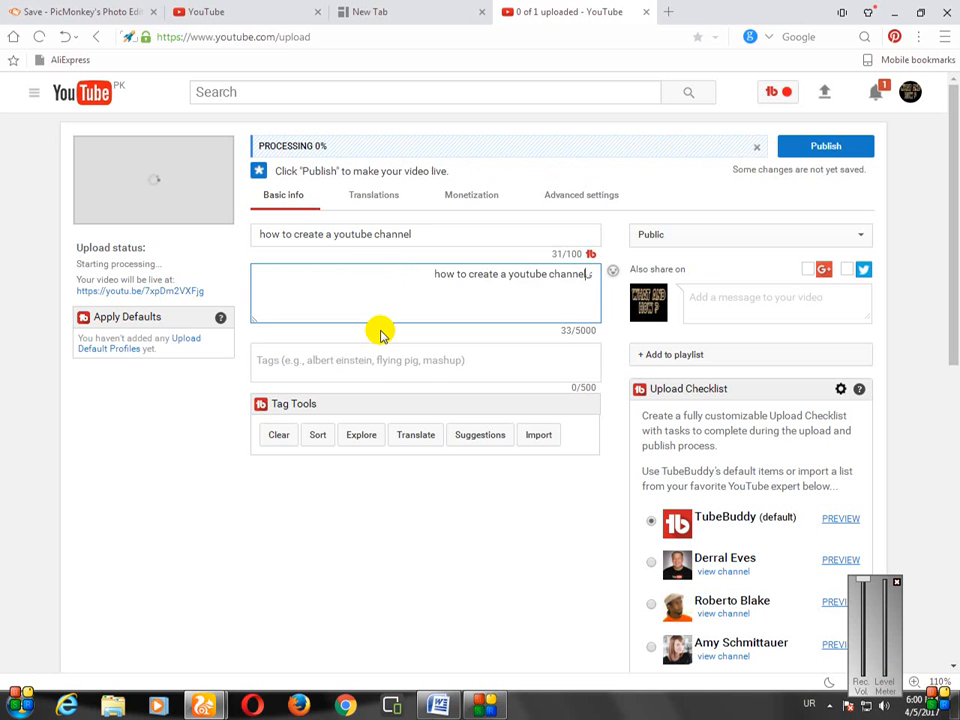
key("ctrl+shift")
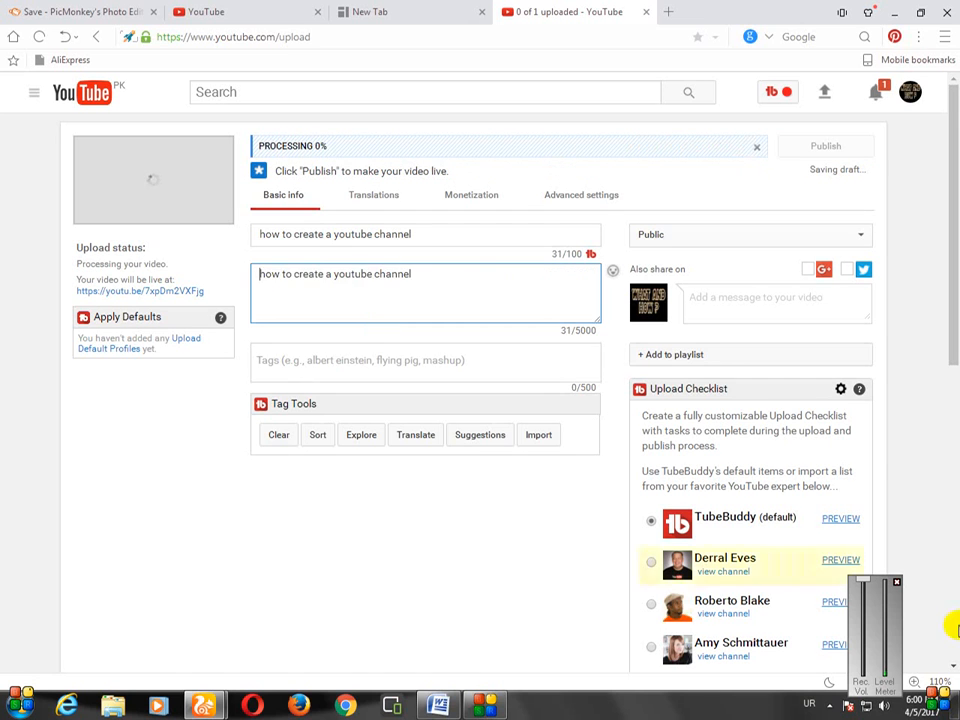
- Switch the input language to English (United States) and insert "In this video i tell" at the start of the description
left_click(814, 703)
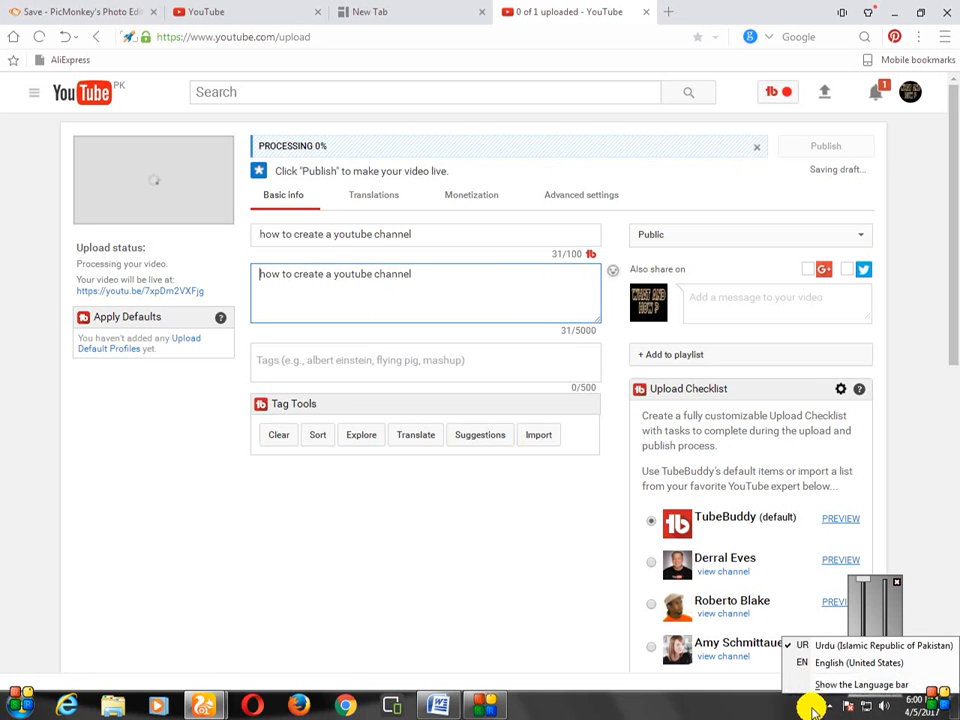
left_click(806, 662)
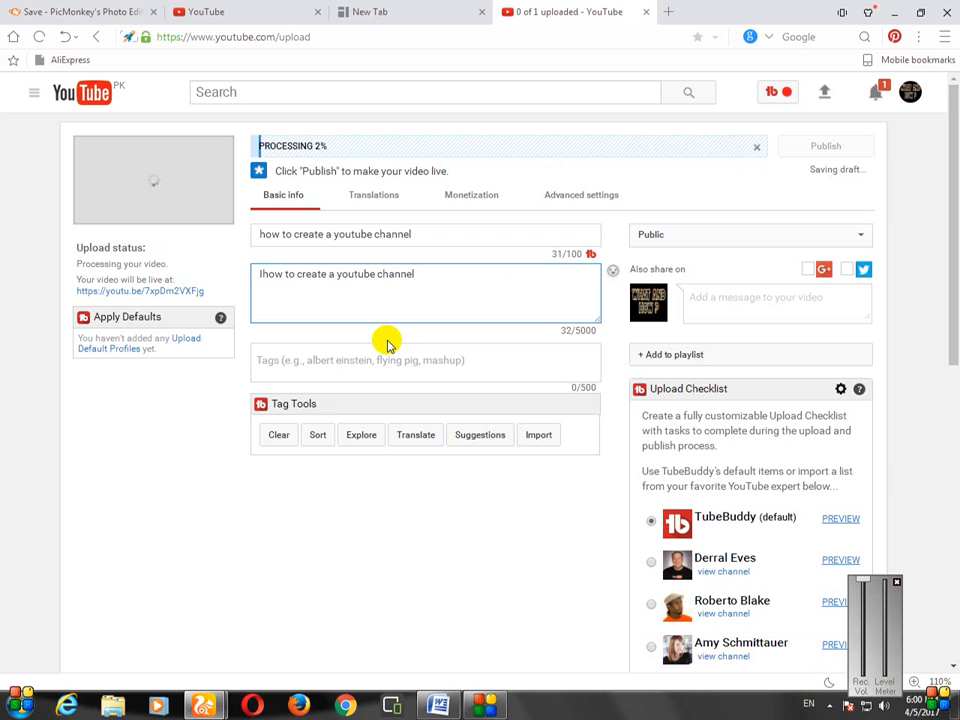
type("In this")
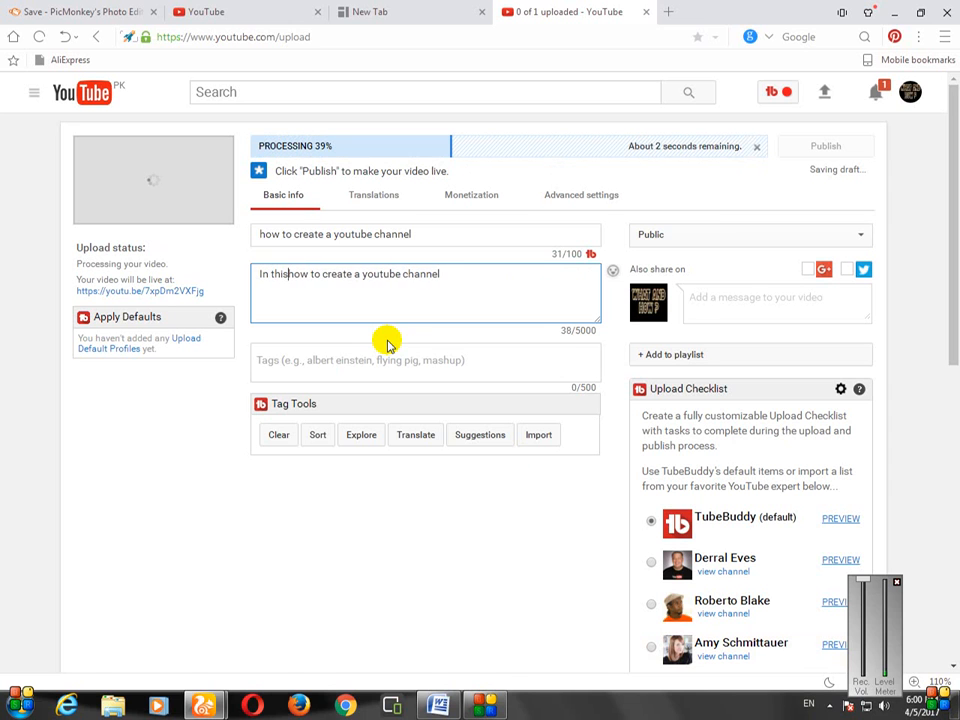
type(" video")
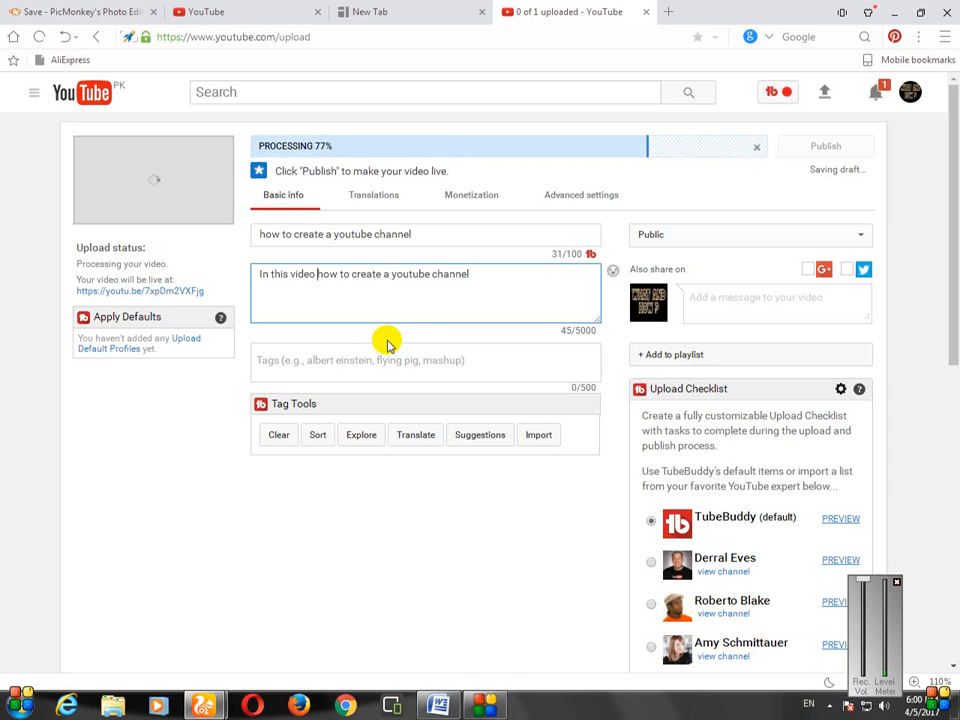
type(" i tell")
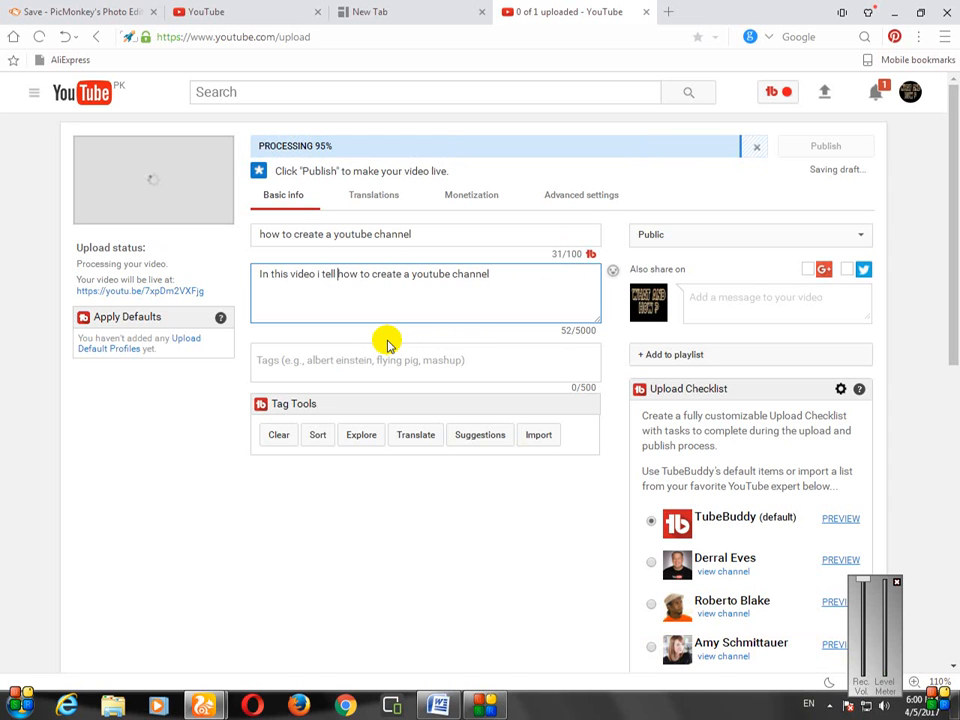
- Reword the description to "In this video i shall tell you theat how to create a youtube channel?"
key("BackSpace")
key("BackSpace")
key("BackSpace")
key("BackSpace")
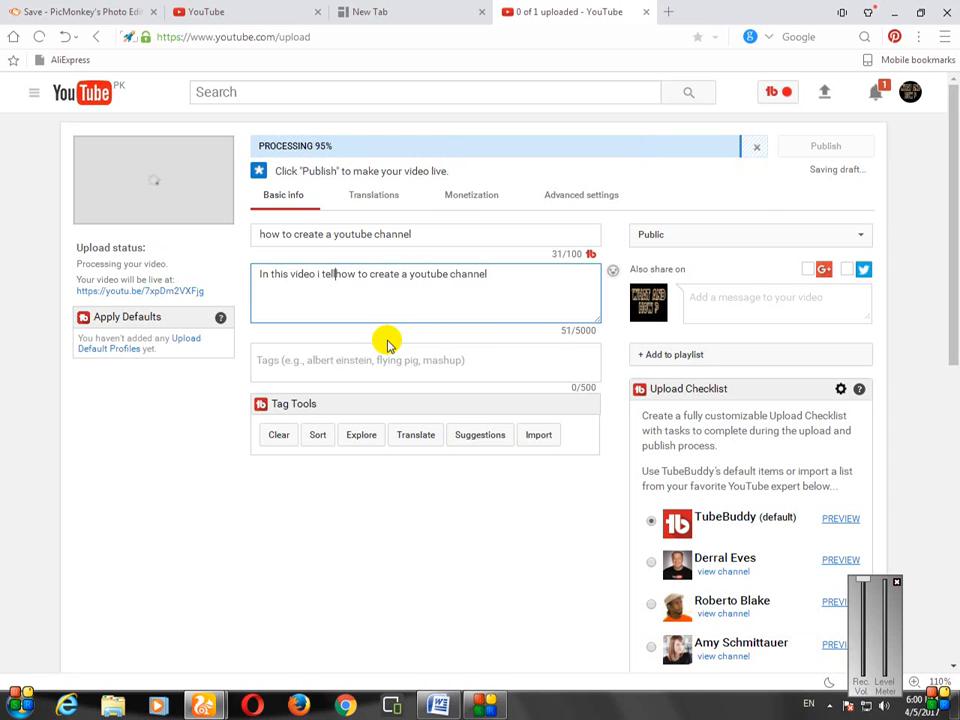
key("BackSpace")
type("shan")
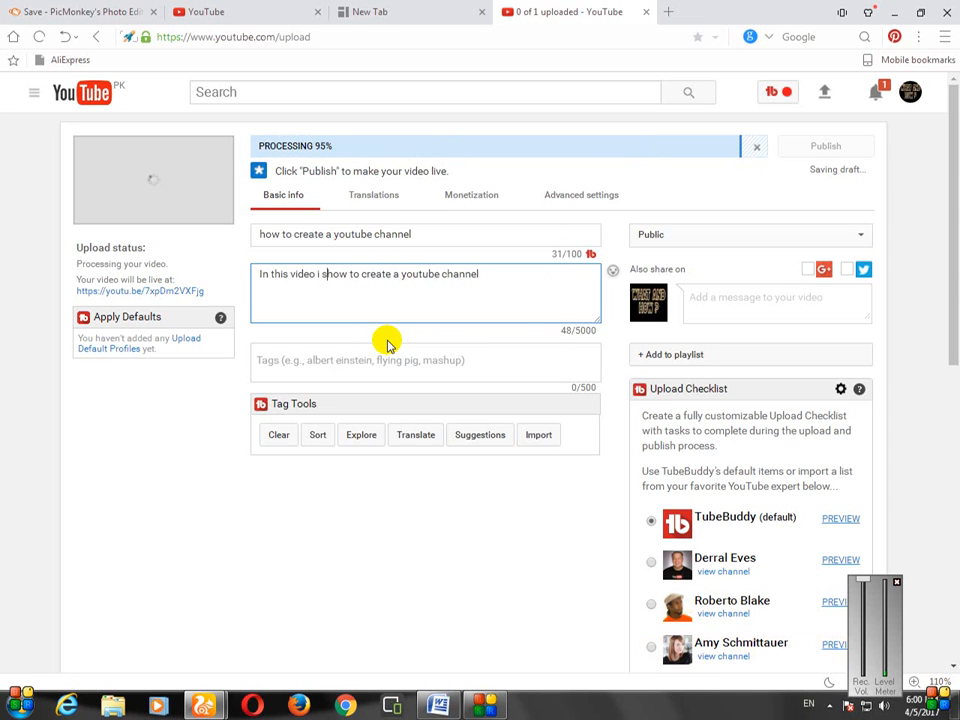
key("BackSpace")
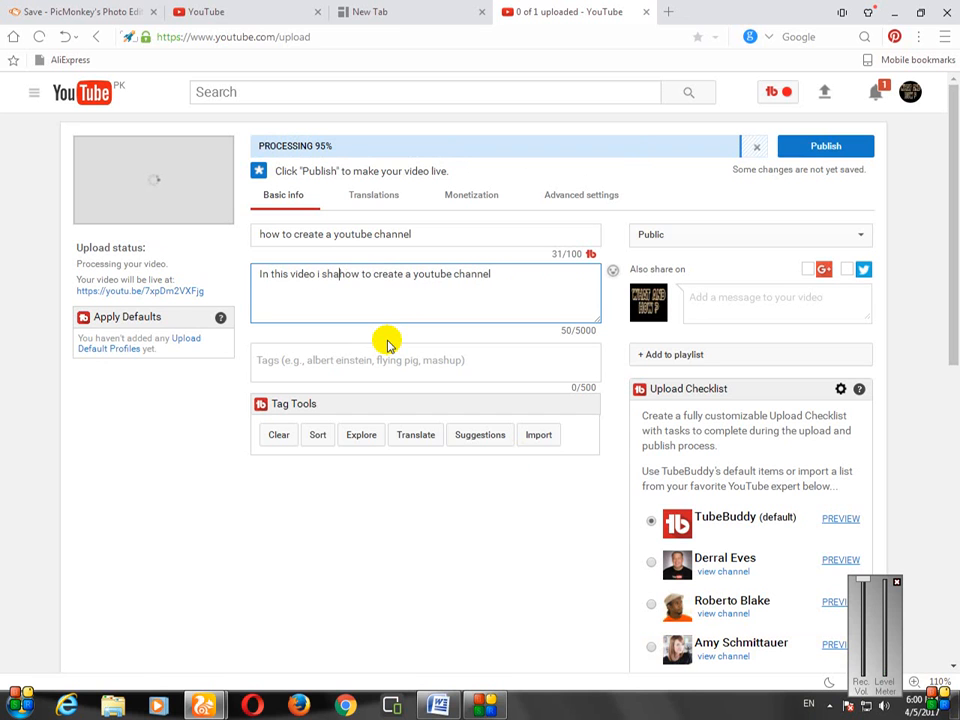
type("ll tell you ")
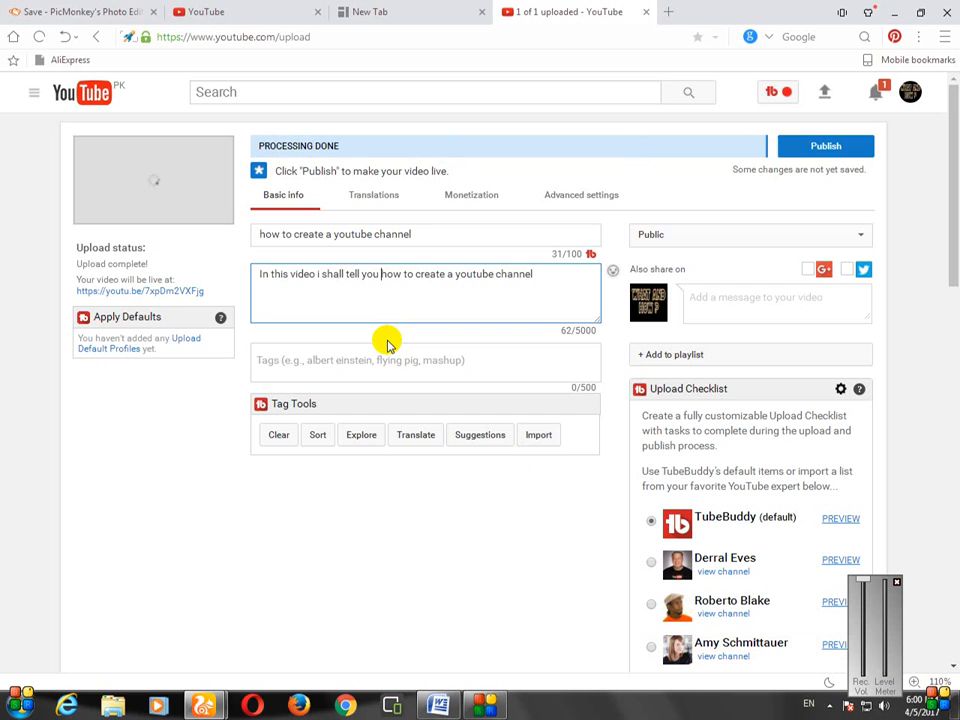
type("theat")
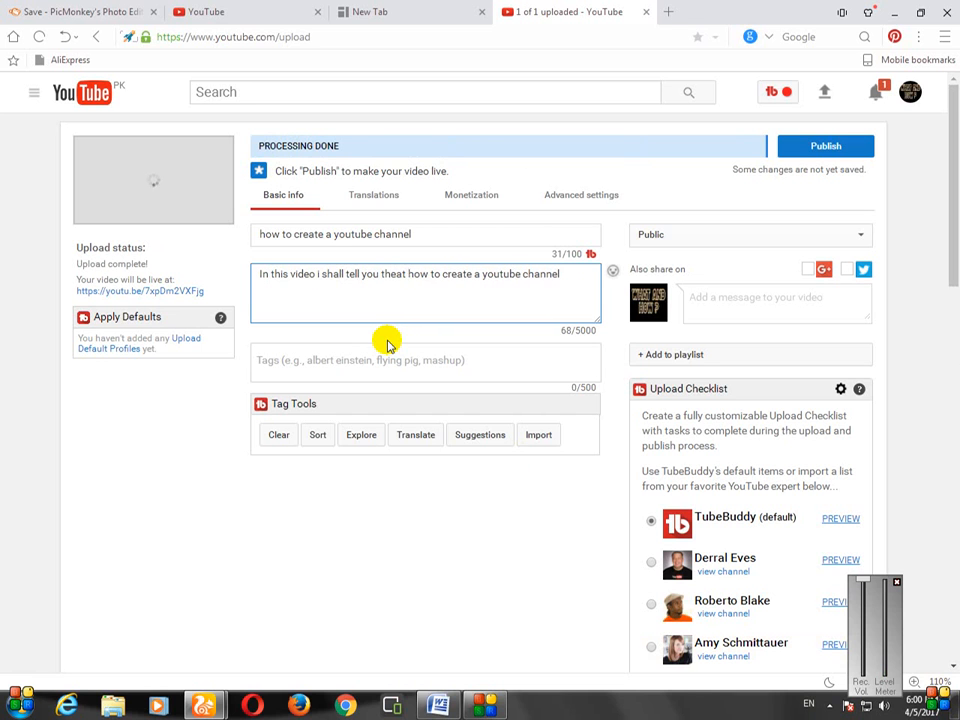
left_click(561, 273)
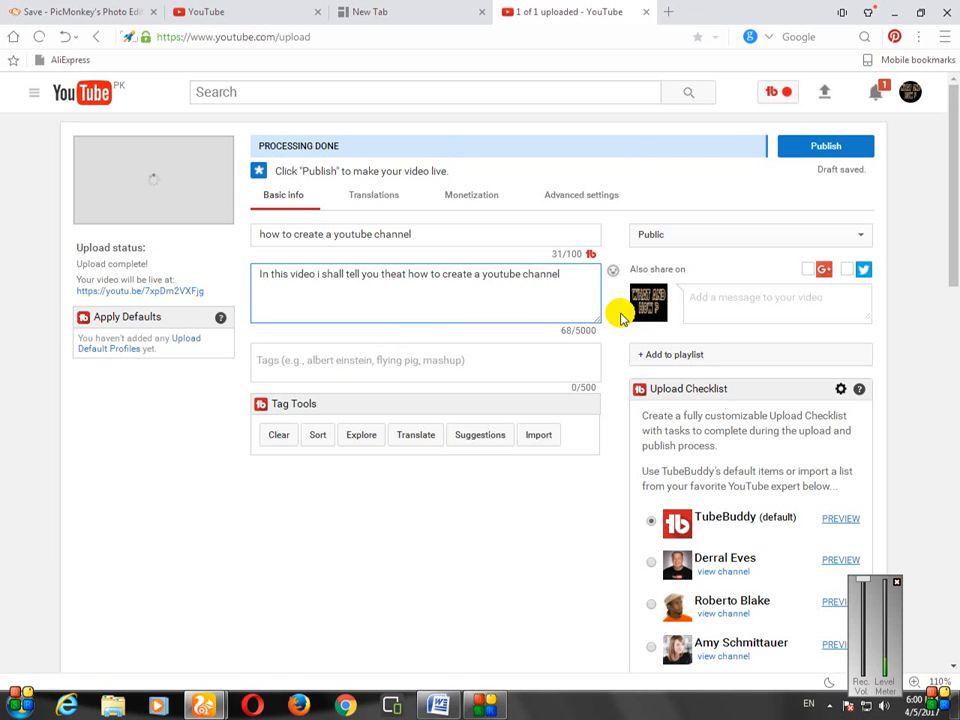
type("?")
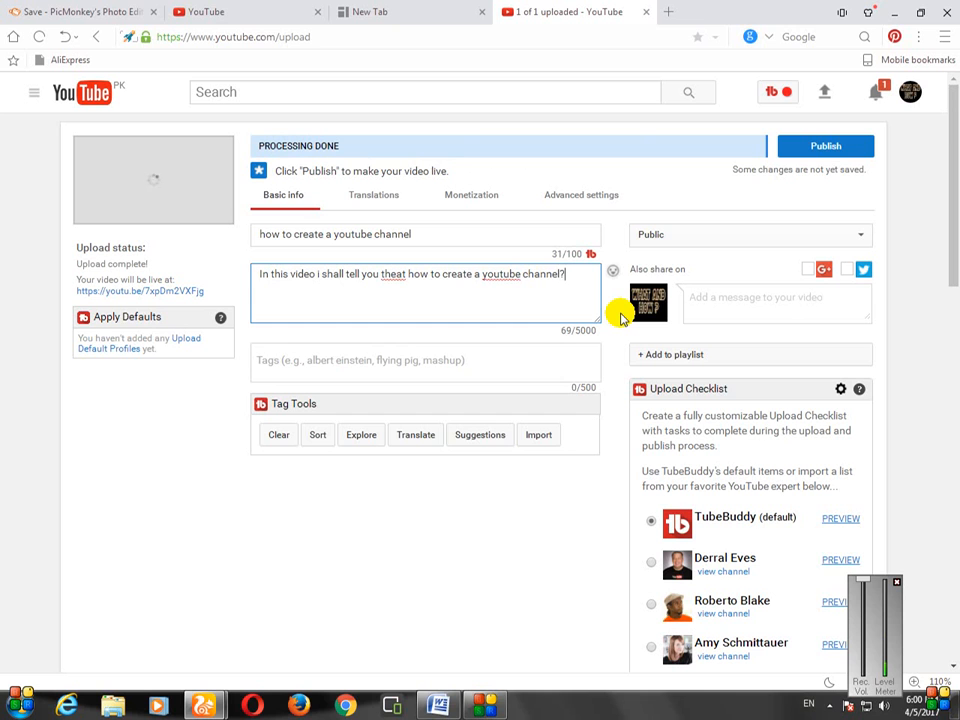
- Add the suggested search tags youtube, channel, create, youtube channel and how to to the video using TubeBuddy's tag suggestions
left_click(305, 363)
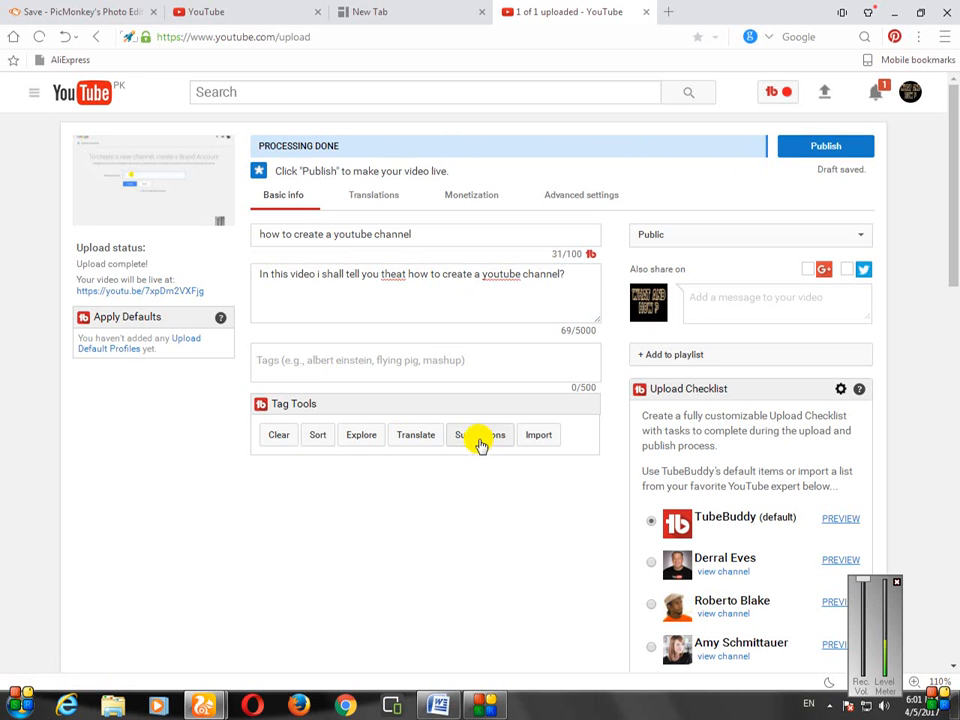
left_click(481, 437)
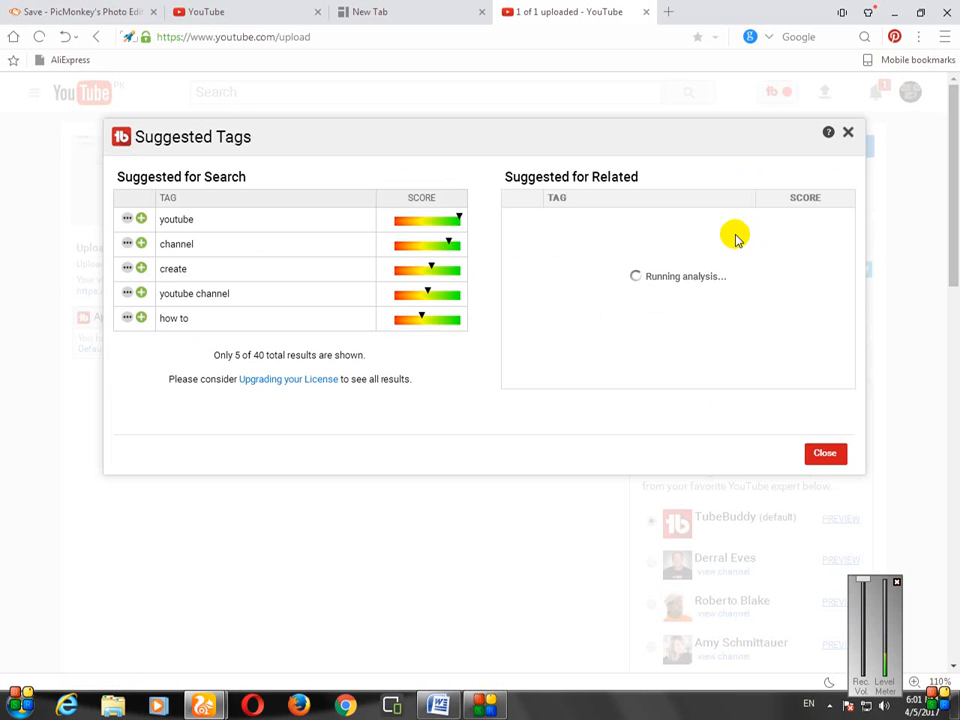
left_click(141, 220)
left_click(140, 245)
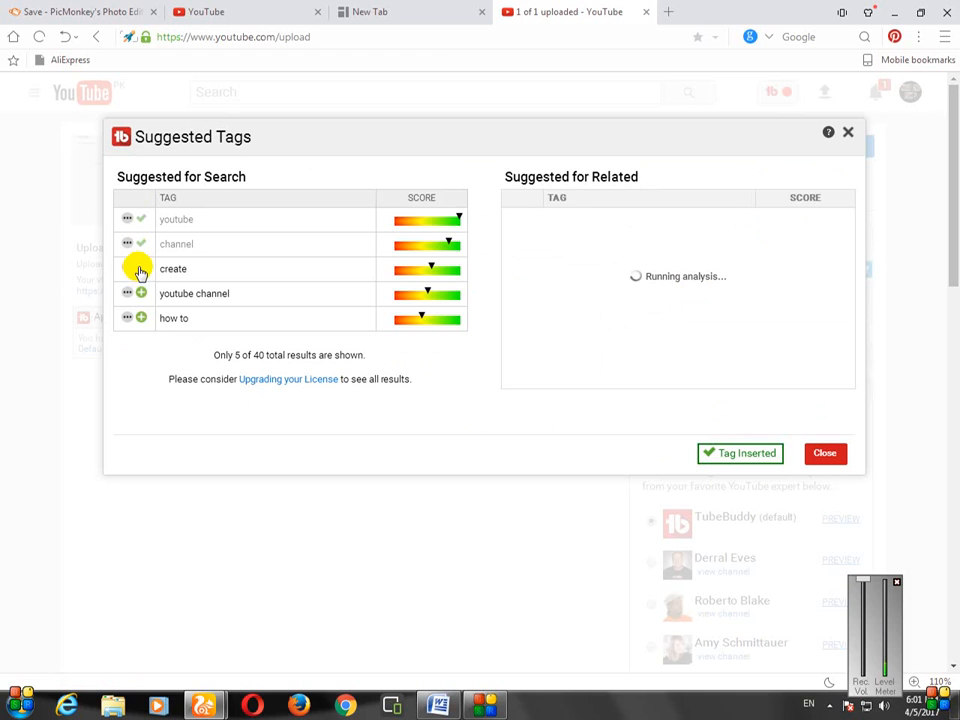
left_click(139, 269)
left_click(140, 293)
left_click(139, 318)
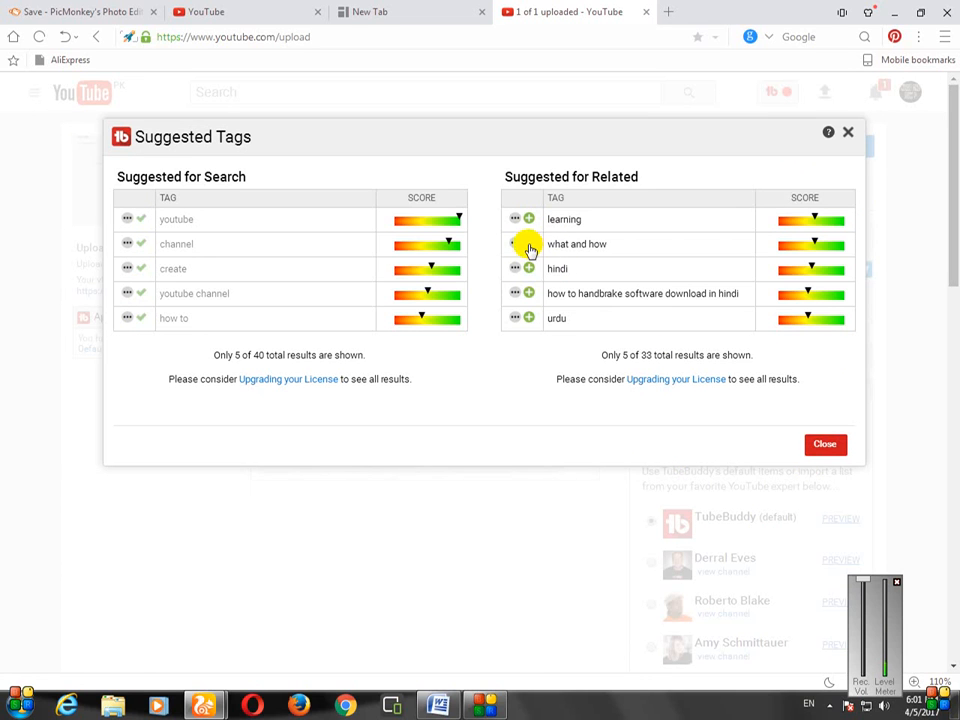
- Add the suggested related tags what and how, hindi and urdu to the video and close the tag suggestions
left_click(529, 246)
left_click(529, 269)
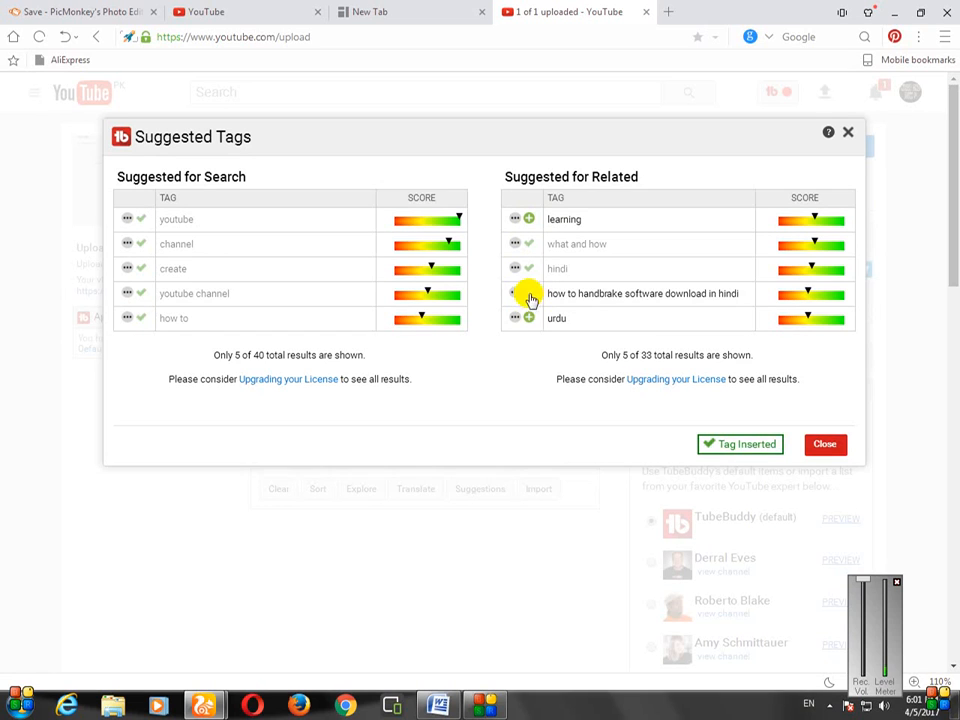
left_click(531, 319)
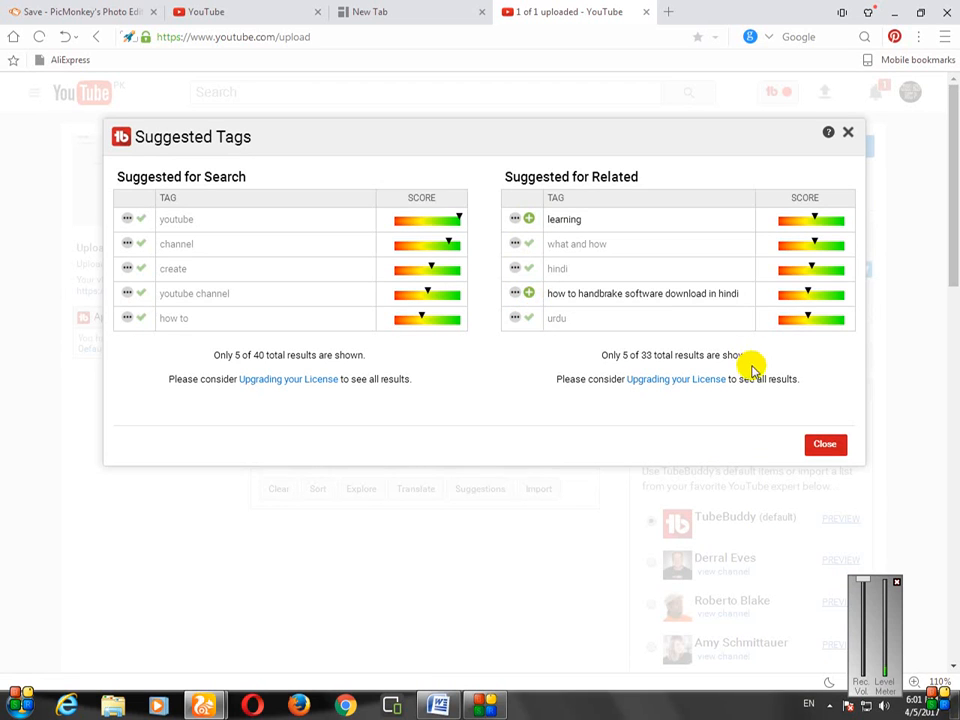
left_click(826, 446)
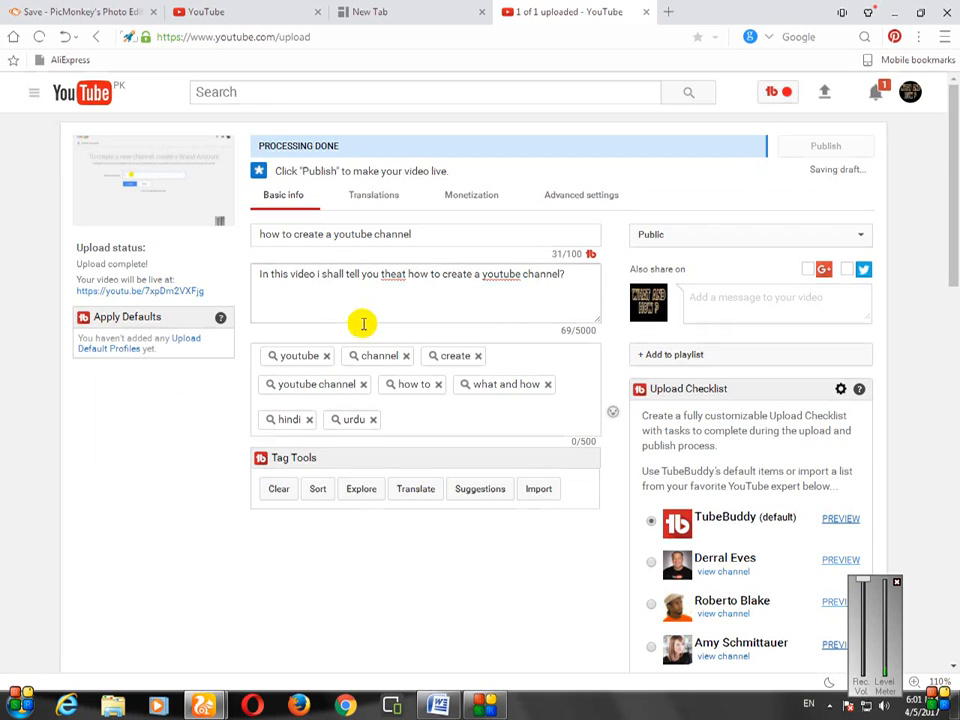
- Turn on monetization with ads for the uploaded video
scroll(363, 340, "down", 2)
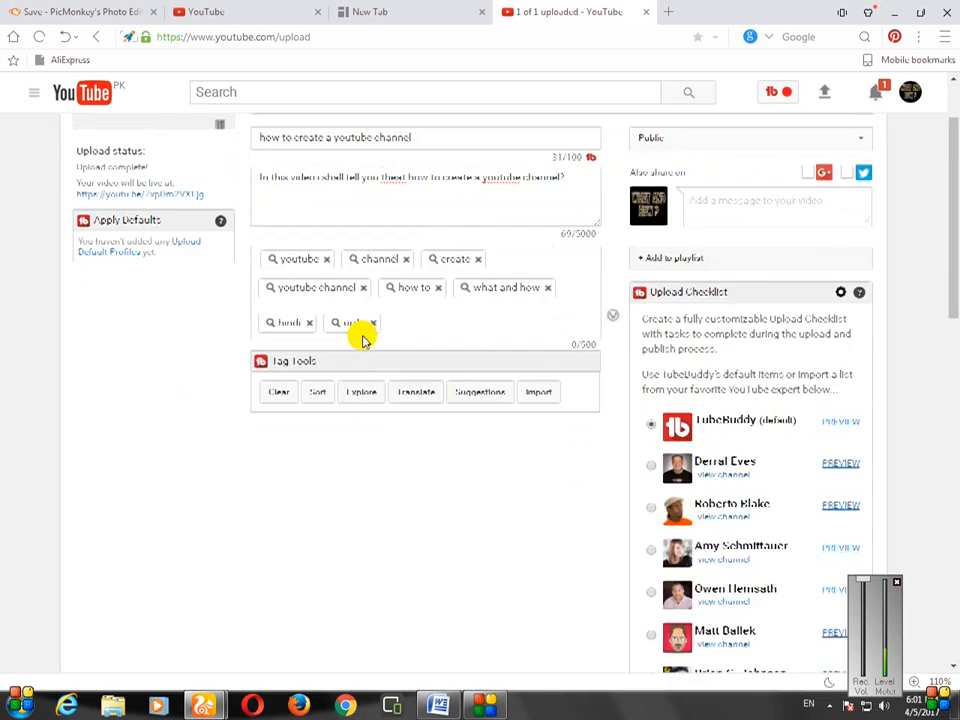
scroll(363, 340, "up", 2)
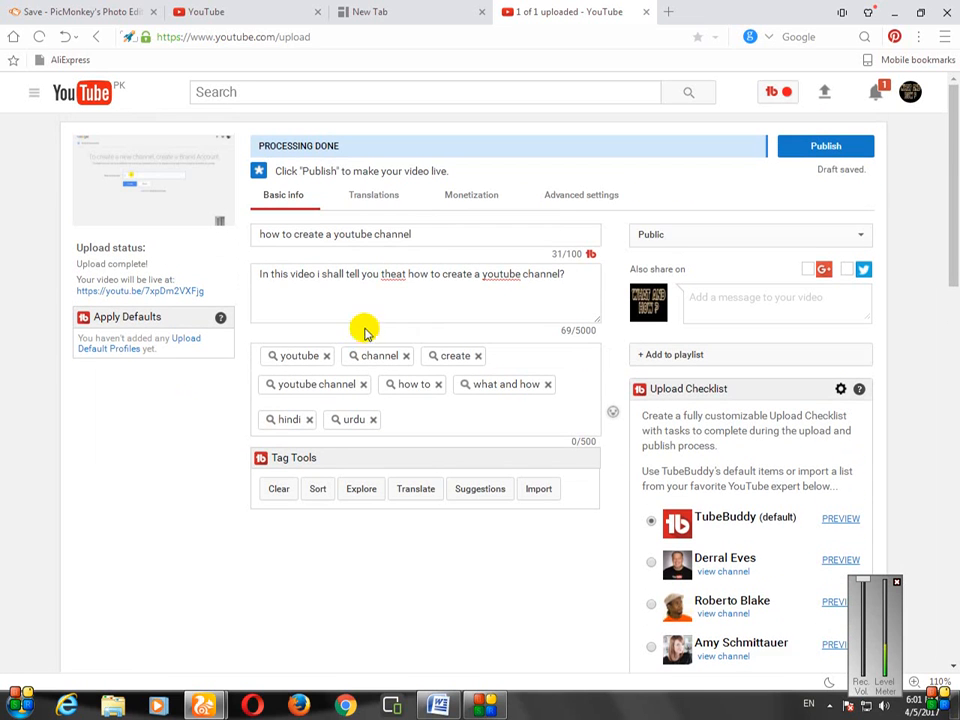
left_click(472, 200)
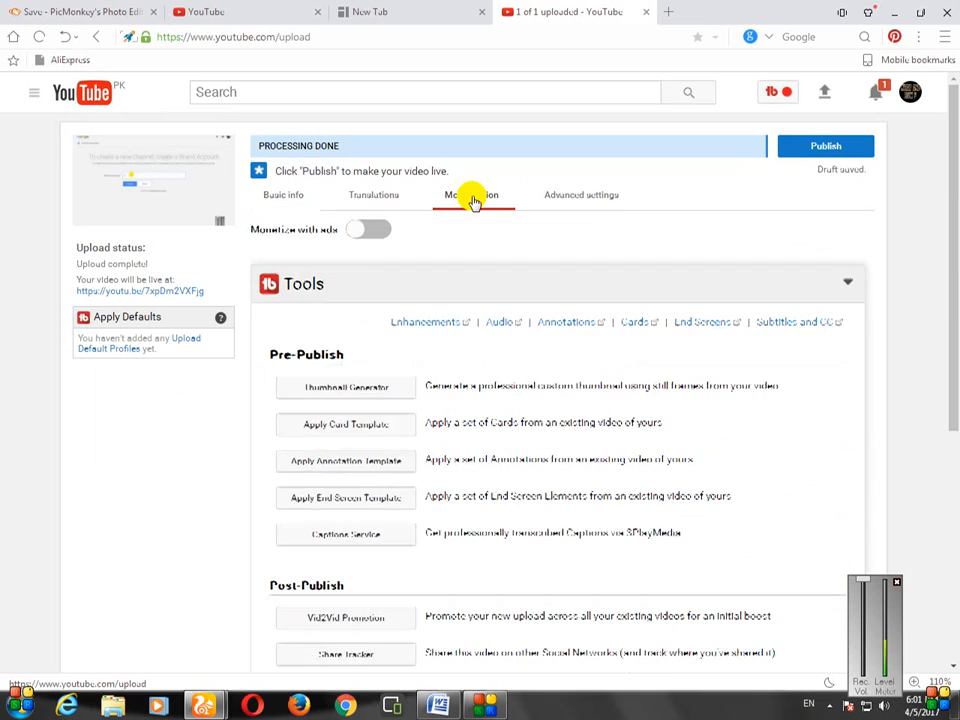
left_click(370, 232)
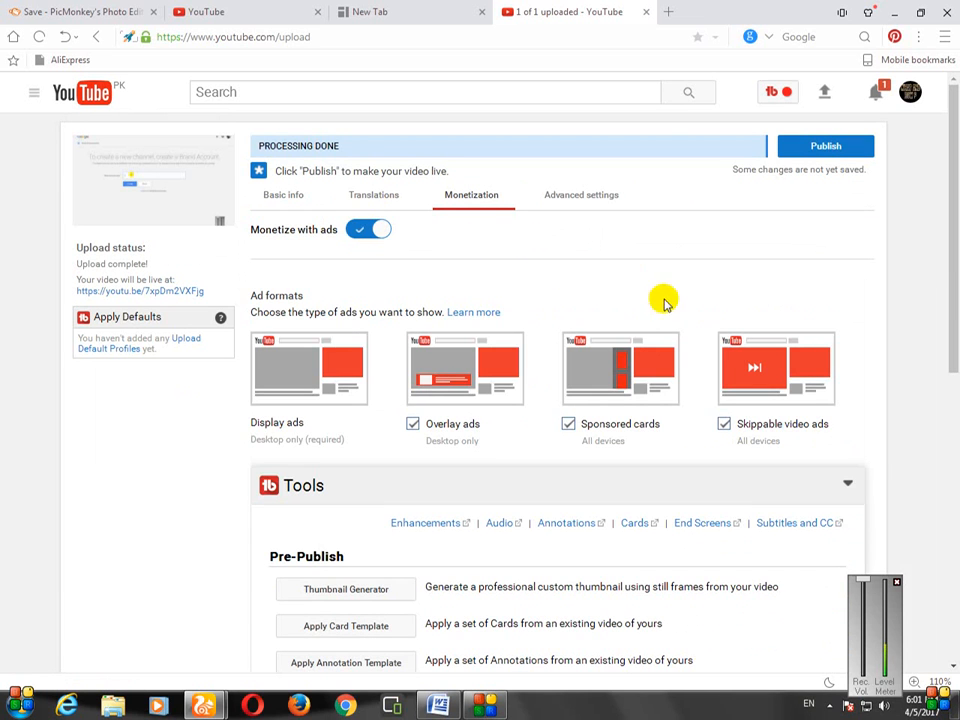
- Review the video's advanced settings, such as comments, category and license, and the ad formats in its monetization settings
left_click(588, 203)
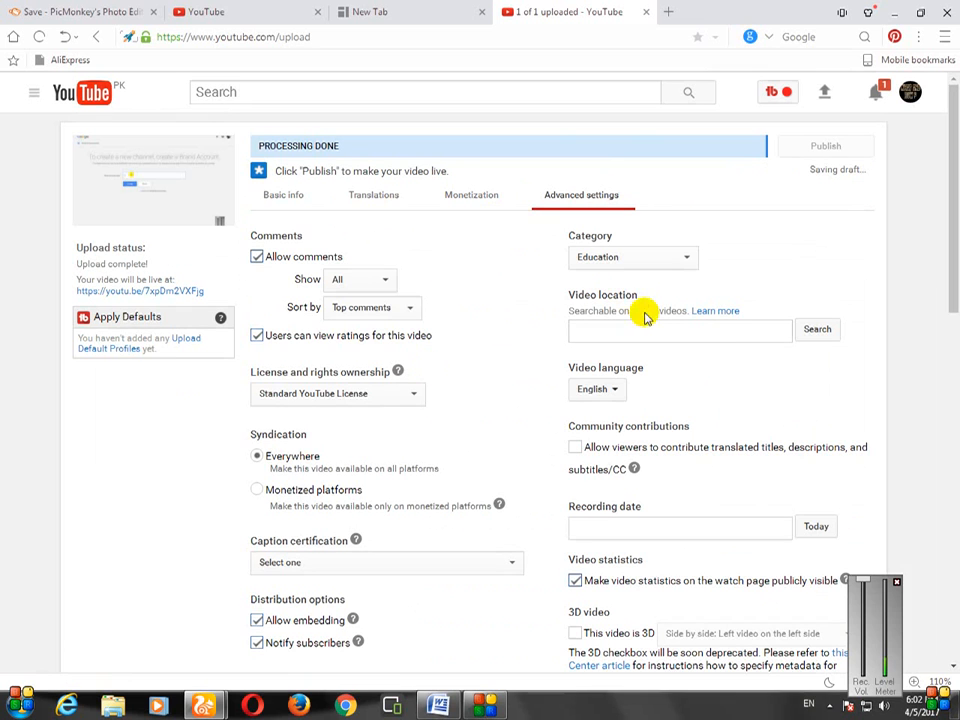
left_click(464, 205)
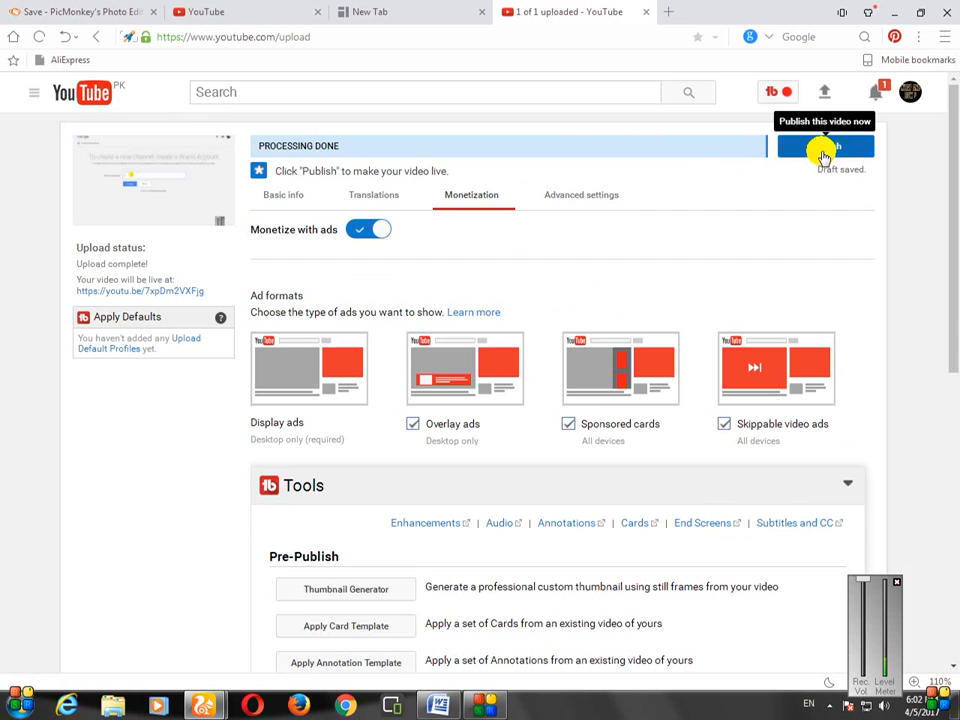
scroll(822, 155, "down", 2)
scroll(822, 155, "up", 2)
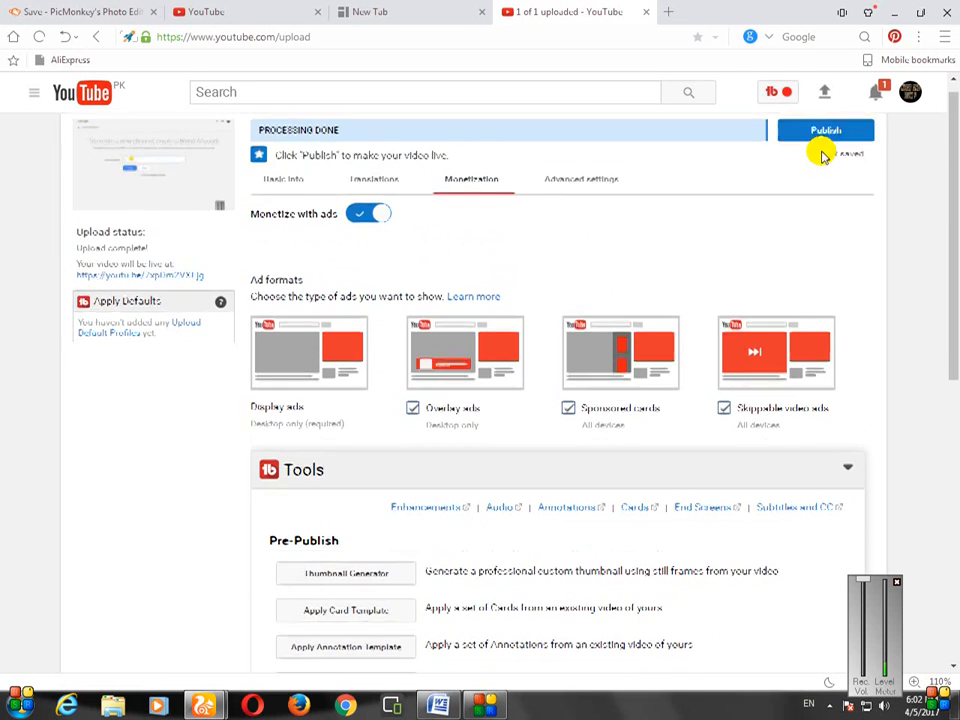
scroll(822, 155, "down", 2)
scroll(819, 154, "up", 2)
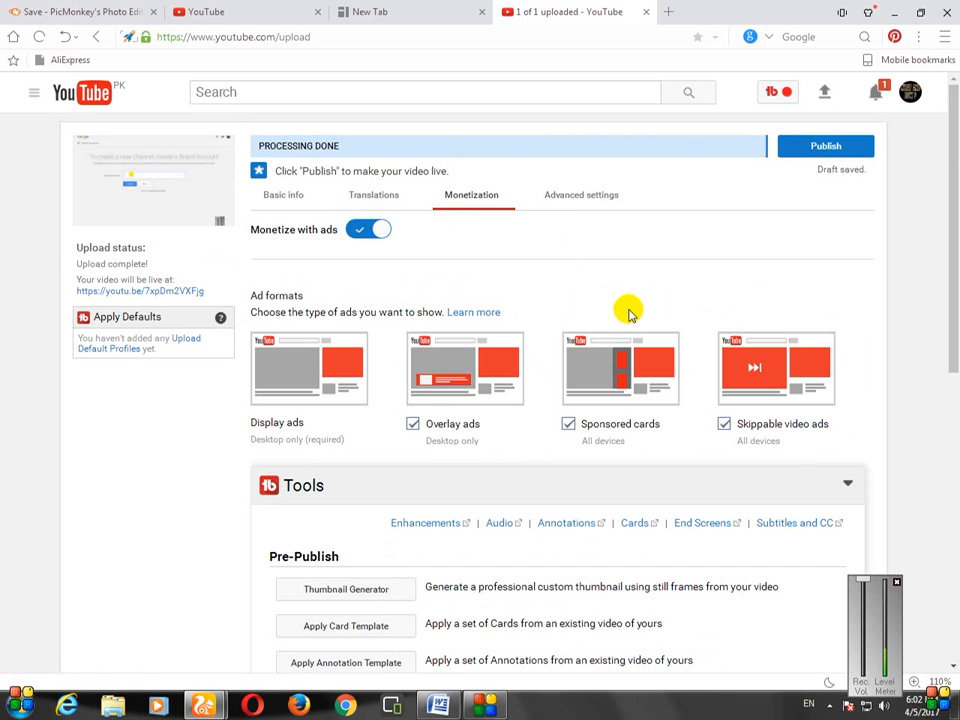
scroll(614, 308, "down", 1)
scroll(579, 261, "up", 1)
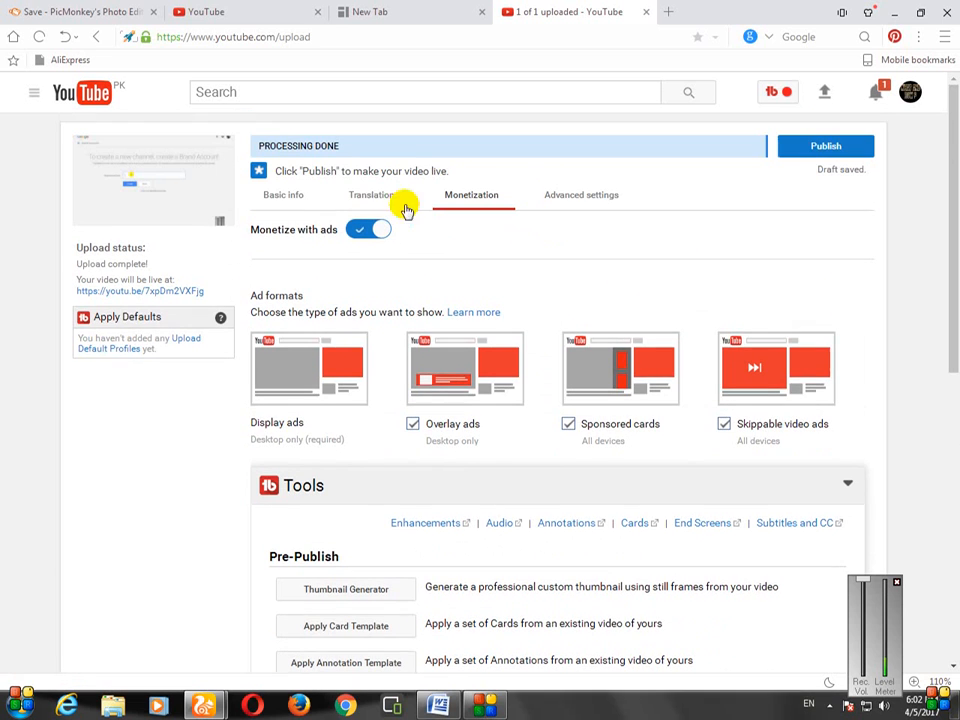